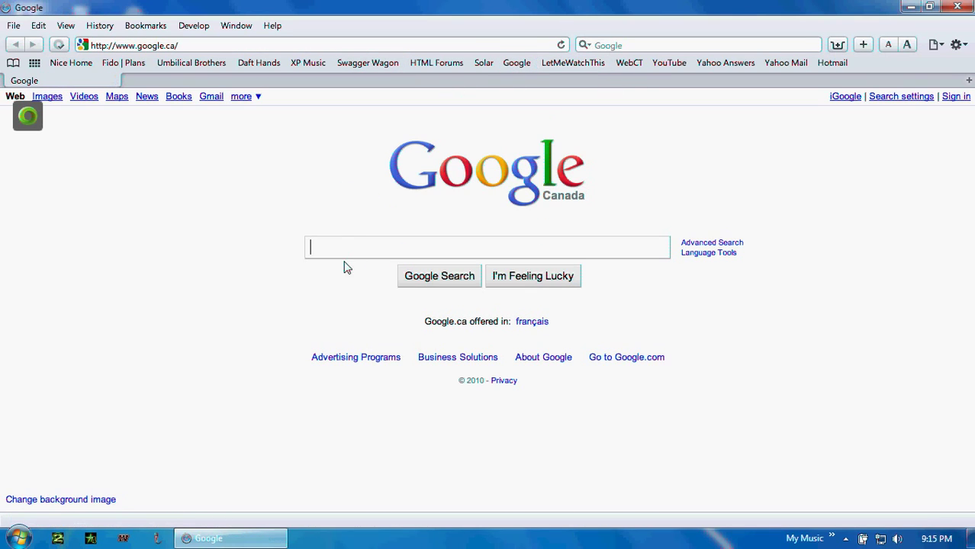
- Search Google for contig.exe and open Microsoft's Sysinternals Contig page
{"action": "type", "text": "con"}
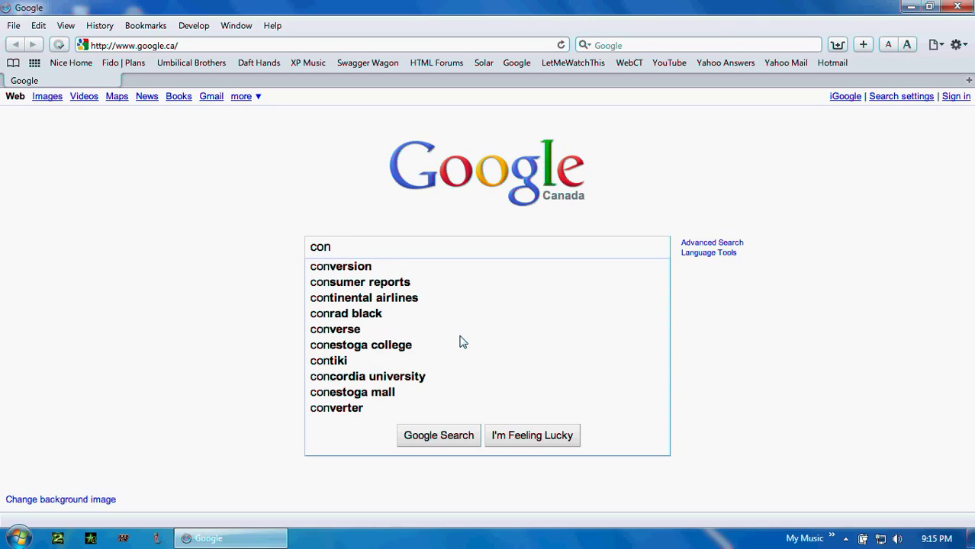
{"action": "type", "text": "tig.exe"}
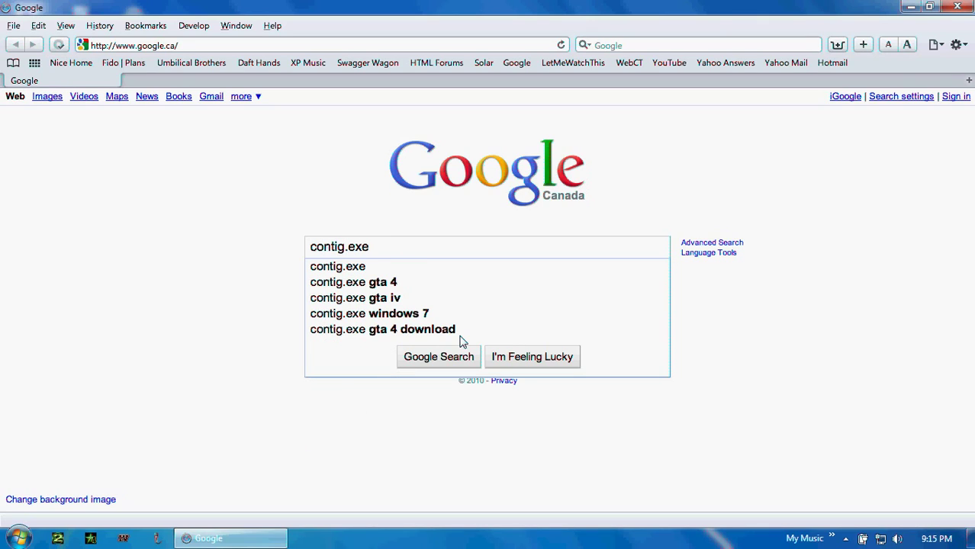
{"action": "key", "text": "Return"}
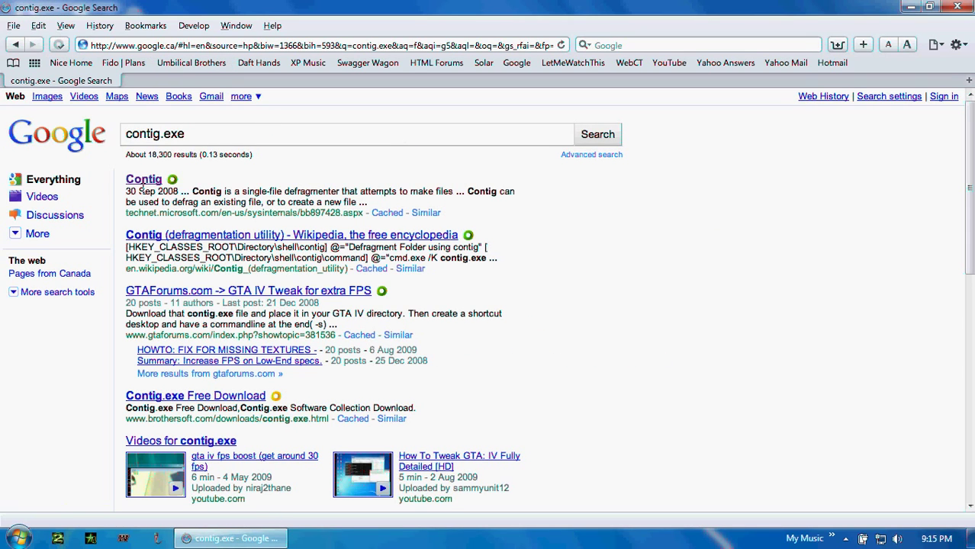
{"action": "left_click", "coordinate": [144, 181]}
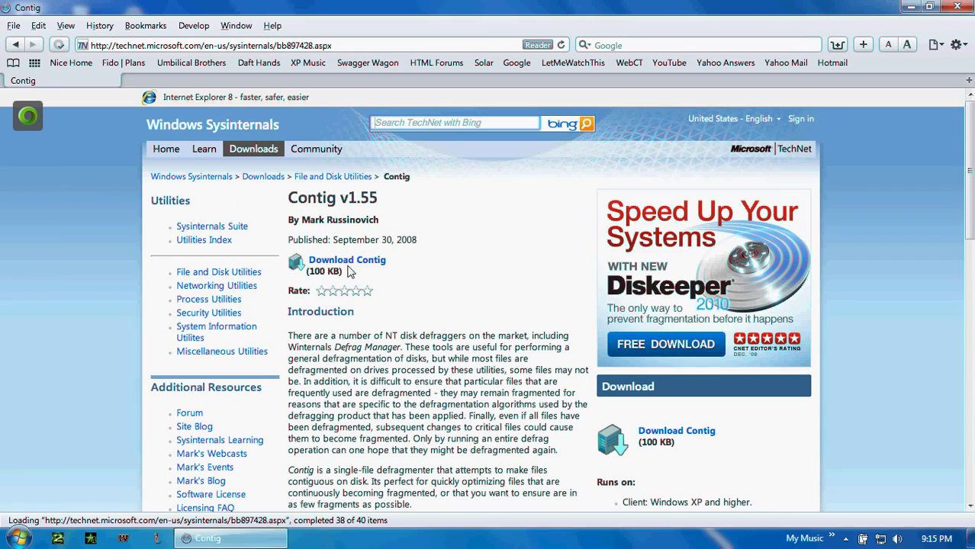
- Download and save Contig.zip, then hide the downloads list
{"action": "left_click", "coordinate": [348, 261]}
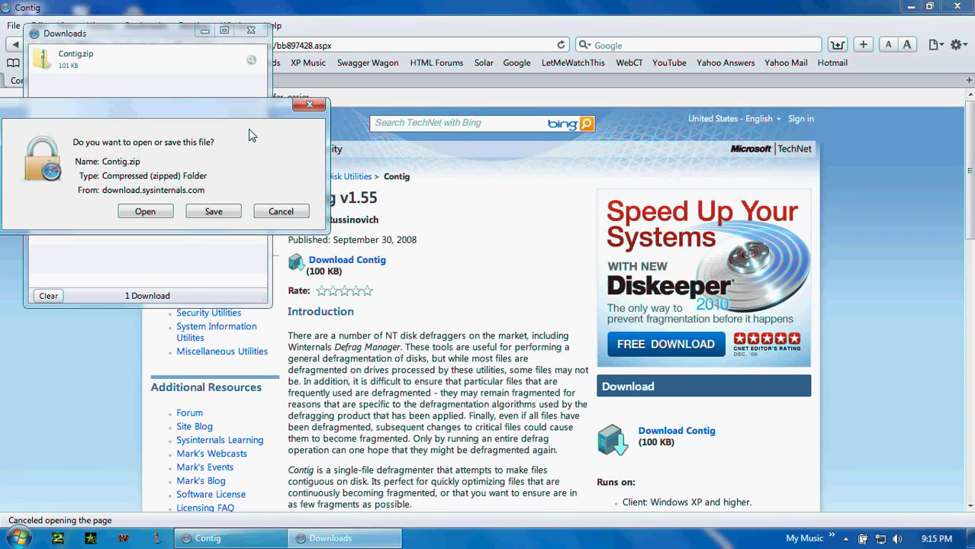
{"action": "left_click", "coordinate": [213, 212]}
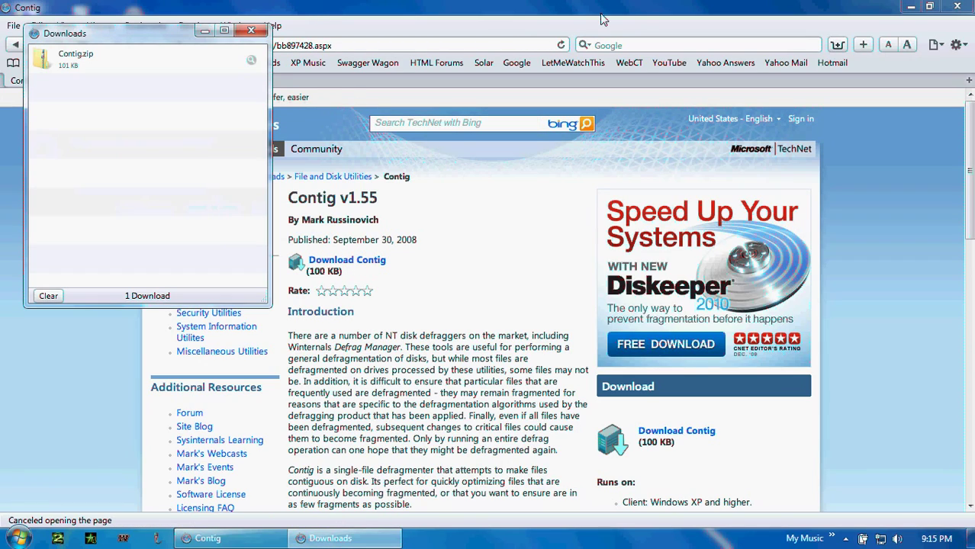
{"action": "left_click", "coordinate": [205, 31]}
- Extract Contig.zip on the desktop into a Contig folder
{"action": "left_click", "coordinate": [911, 6]}
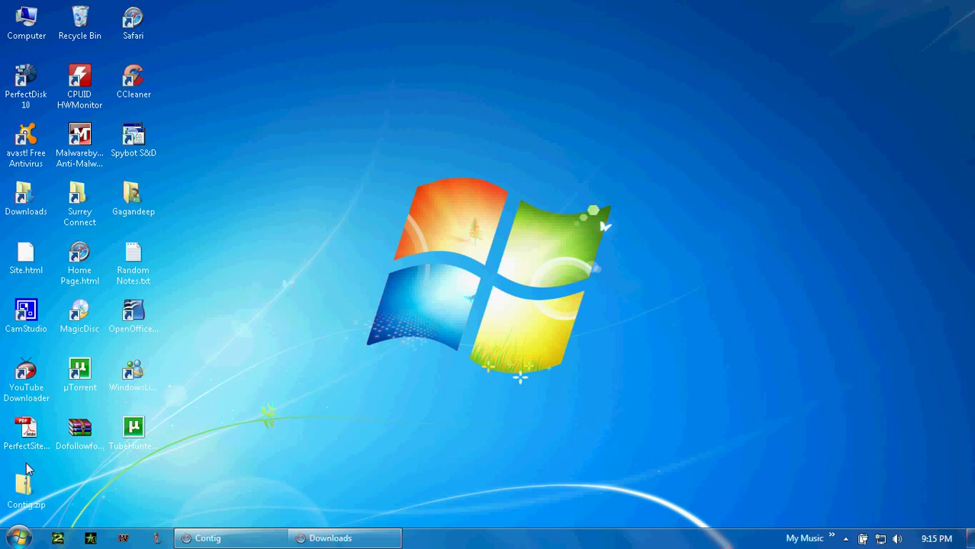
{"action": "left_click_drag", "start_coordinate": [26, 487], "coordinate": [349, 76]}
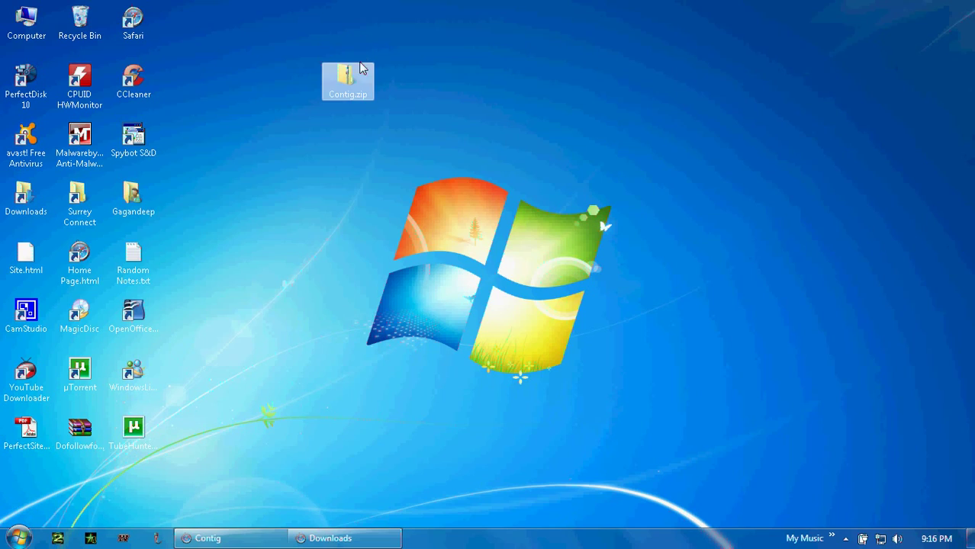
{"action": "right_click", "coordinate": [349, 76]}
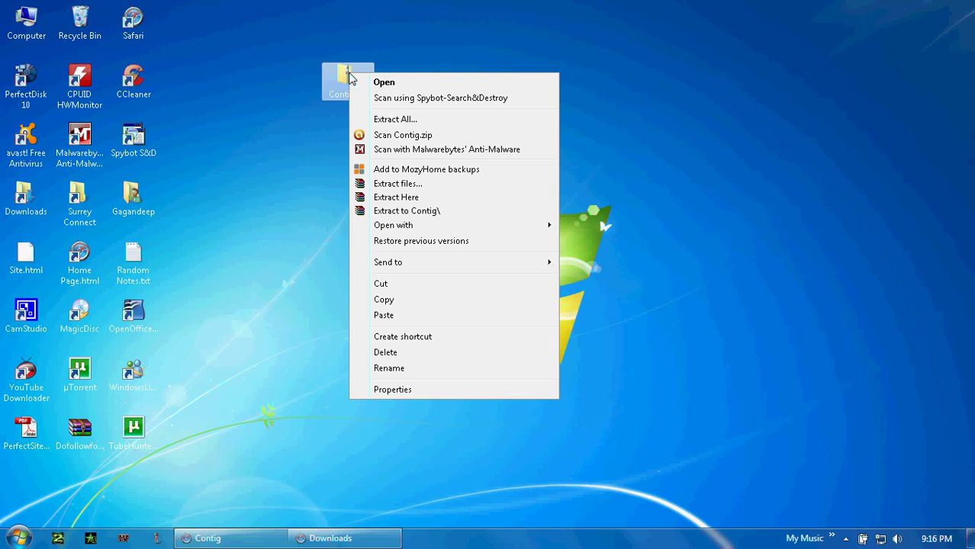
{"action": "left_click", "coordinate": [434, 212]}
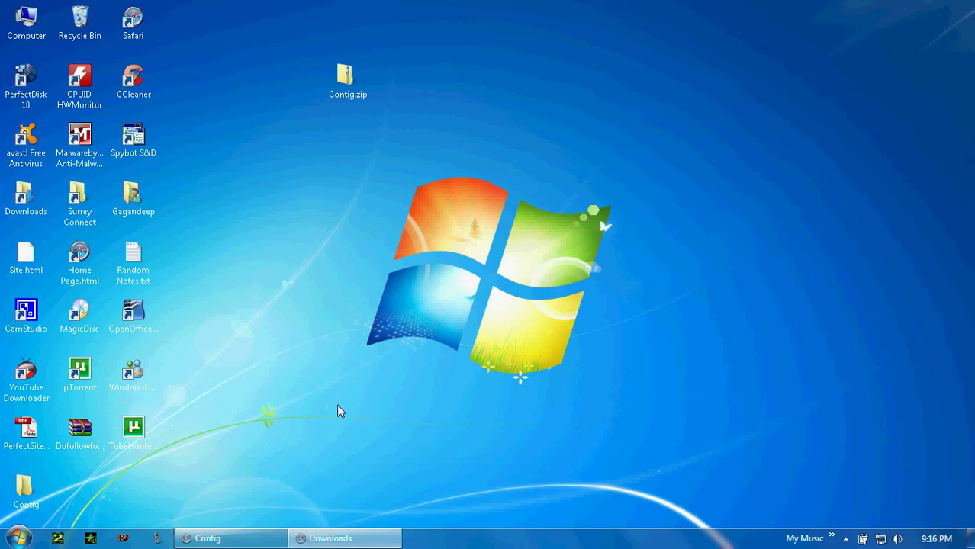
{"action": "left_click_drag", "start_coordinate": [26, 492], "coordinate": [366, 163]}
- Copy Contig.exe from the extracted Contig folder
{"action": "double_click", "coordinate": [365, 156]}
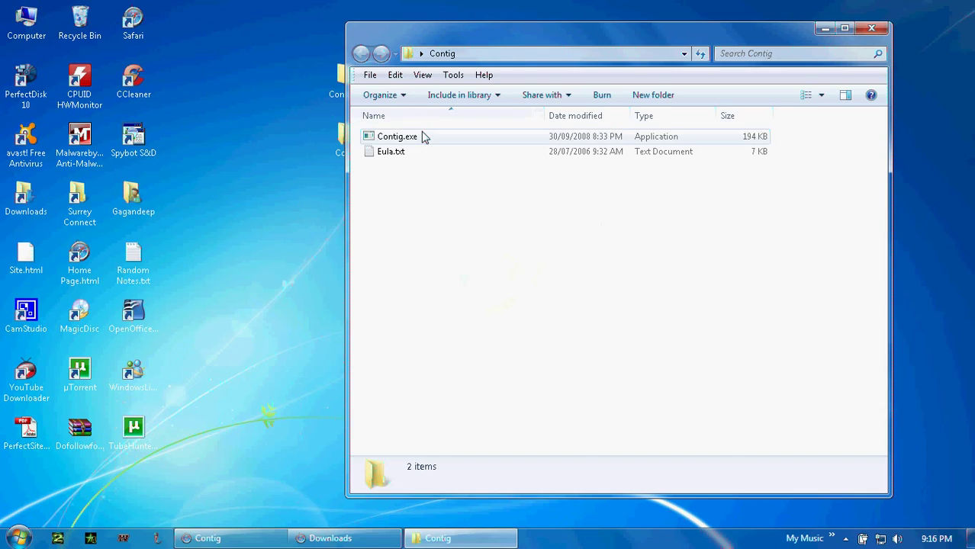
{"action": "left_click", "coordinate": [420, 139]}
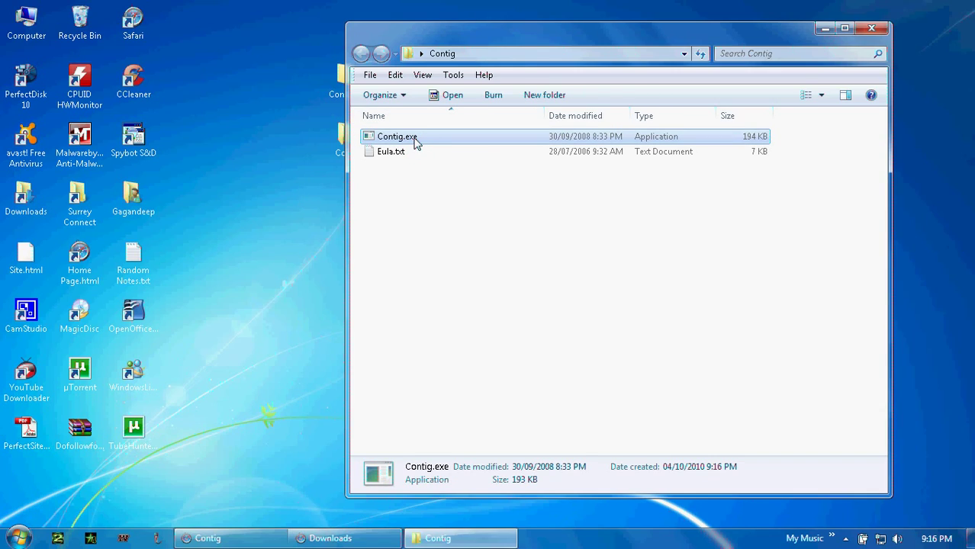
{"action": "right_click", "coordinate": [417, 141]}
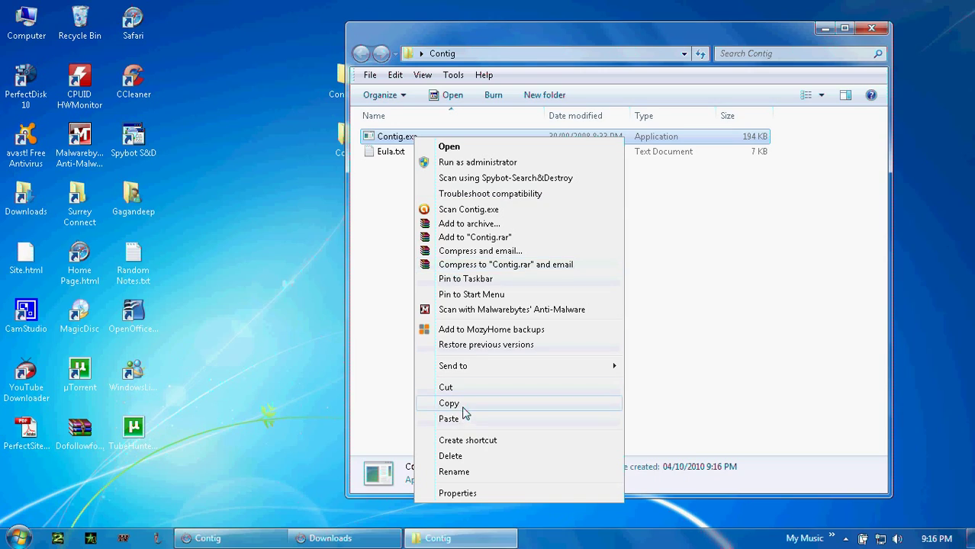
{"action": "left_click", "coordinate": [465, 405]}
- Browse from Computer through C:\Program Files (x86)\Rockstar Games to Grand Theft Auto IV
{"action": "double_click", "coordinate": [47, 41]}
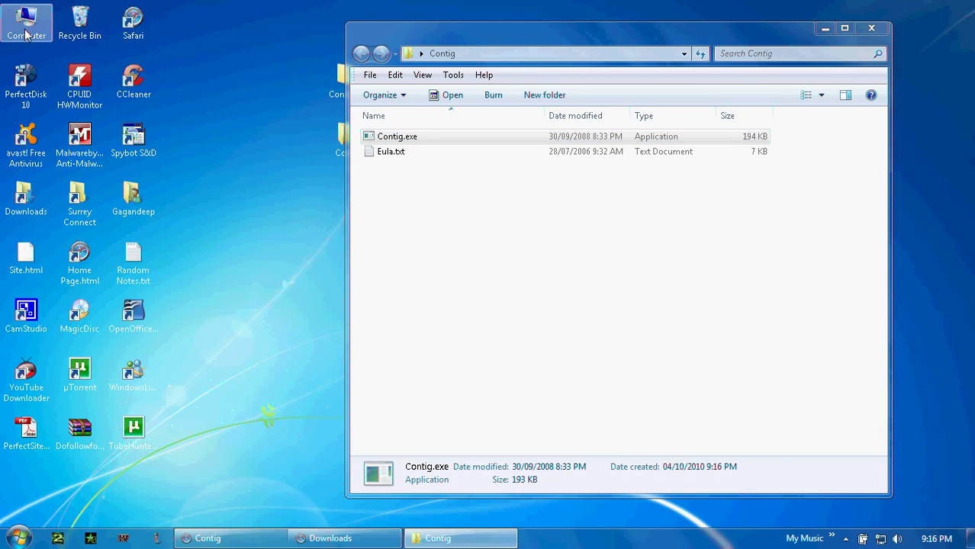
{"action": "left_click", "coordinate": [453, 181]}
{"action": "double_click", "coordinate": [452, 181]}
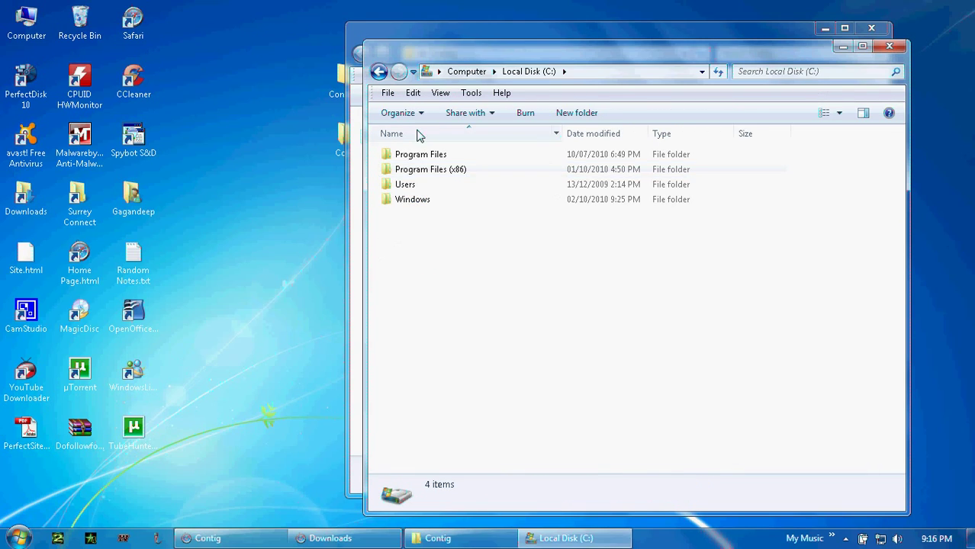
{"action": "double_click", "coordinate": [435, 176]}
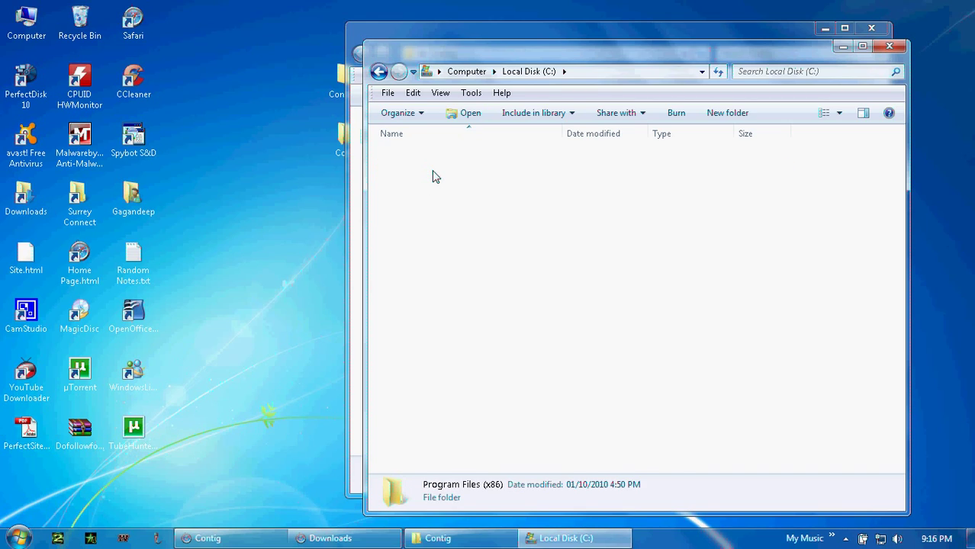
{"action": "scroll", "coordinate": [452, 336], "scroll_direction": "down", "scroll_amount": 3}
{"action": "scroll", "coordinate": [452, 336], "scroll_direction": "down", "scroll_amount": 6}
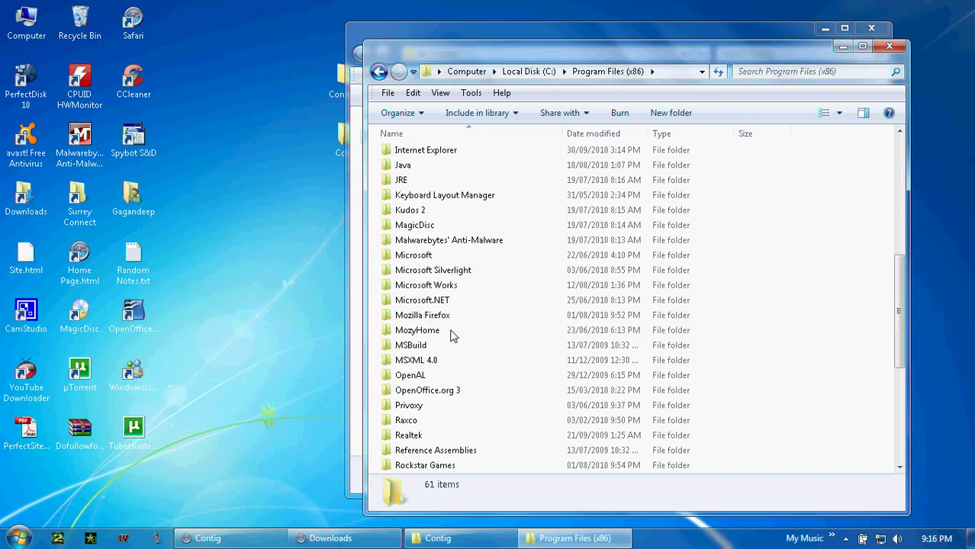
{"action": "scroll", "coordinate": [446, 384], "scroll_direction": "down", "scroll_amount": 1}
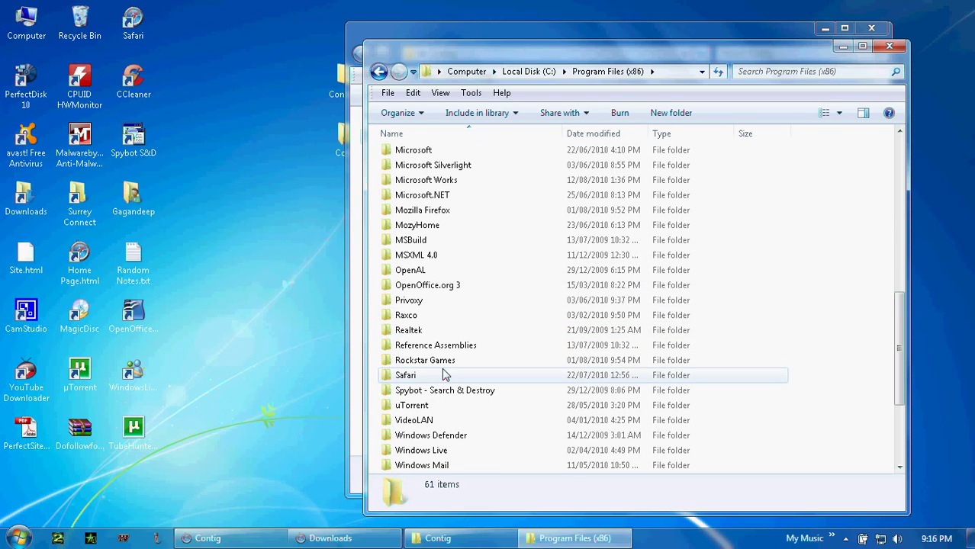
{"action": "double_click", "coordinate": [425, 354]}
{"action": "double_click", "coordinate": [429, 154]}
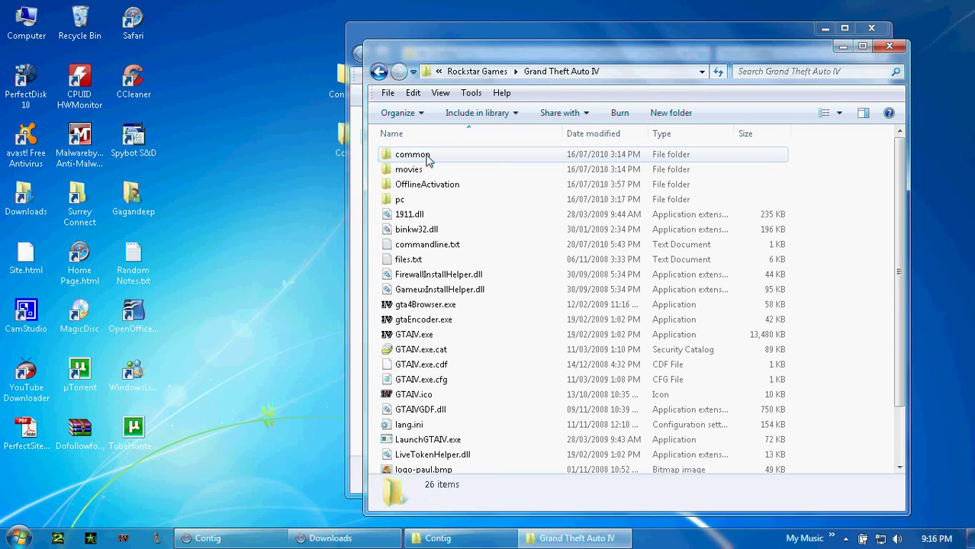
- Paste Contig.exe into the Grand Theft Auto IV folder and move a shortcut to the desktop
{"action": "right_click", "coordinate": [851, 160]}
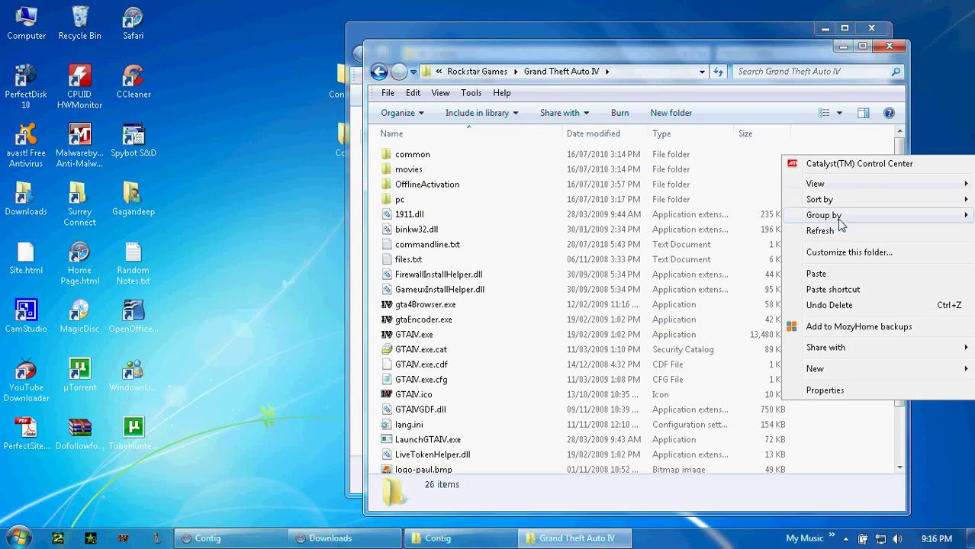
{"action": "left_click", "coordinate": [827, 277]}
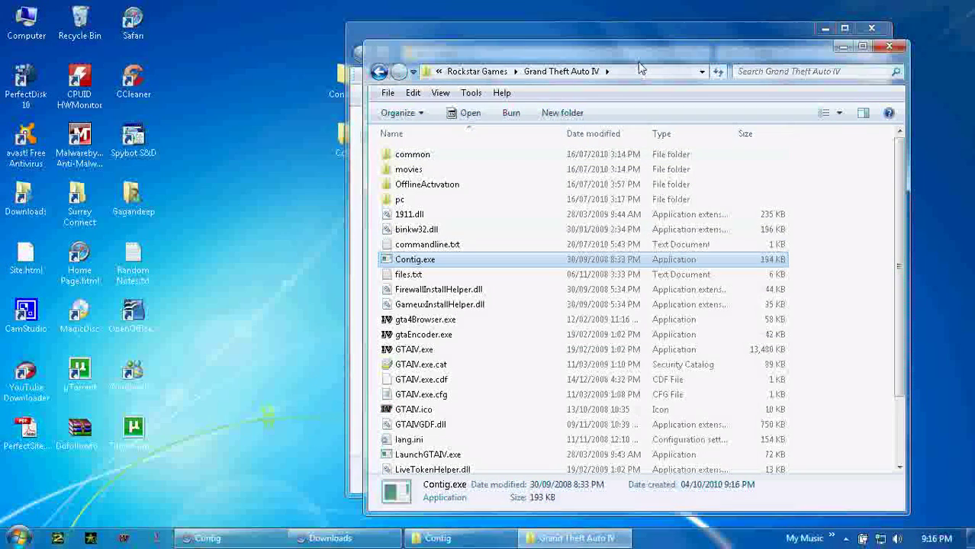
{"action": "right_click", "coordinate": [407, 264]}
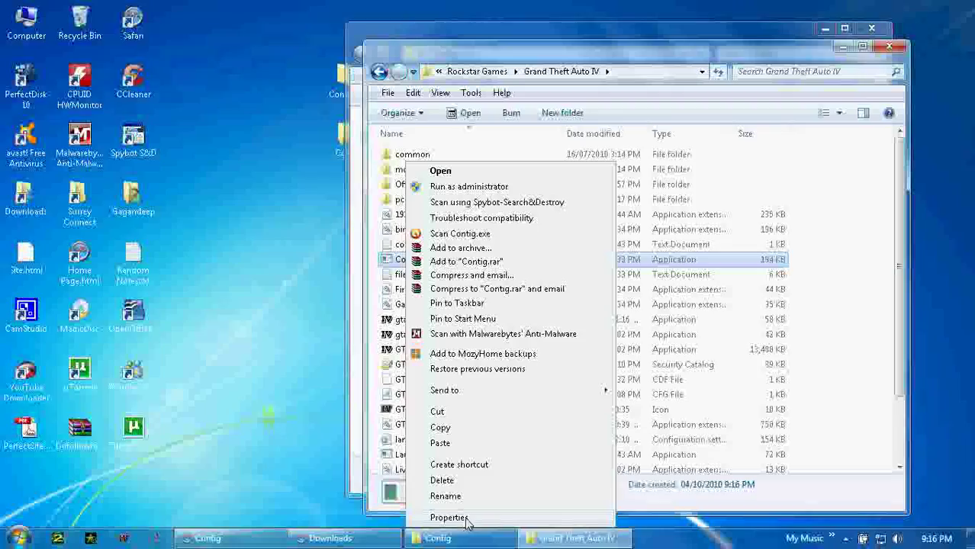
{"action": "left_click", "coordinate": [459, 465]}
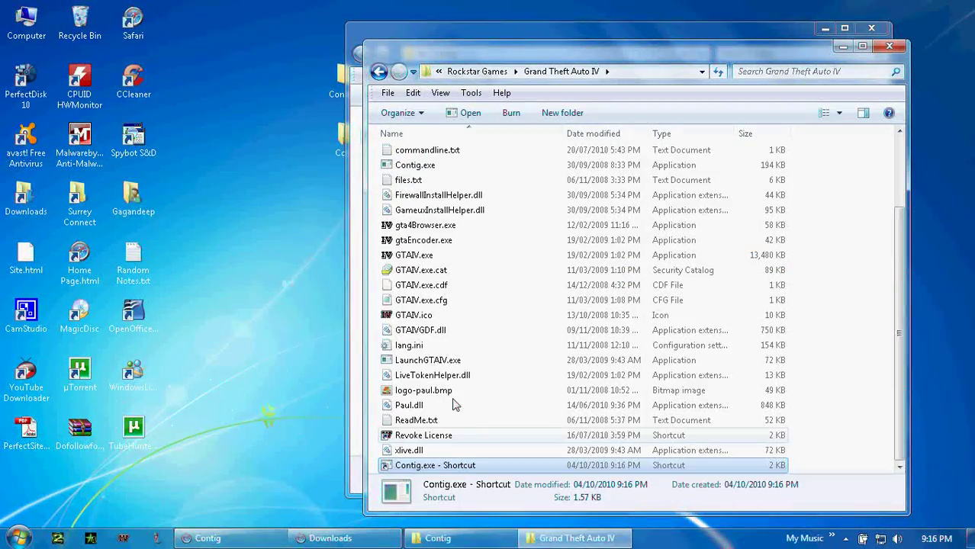
{"action": "left_click_drag", "start_coordinate": [415, 180], "coordinate": [221, 81]}
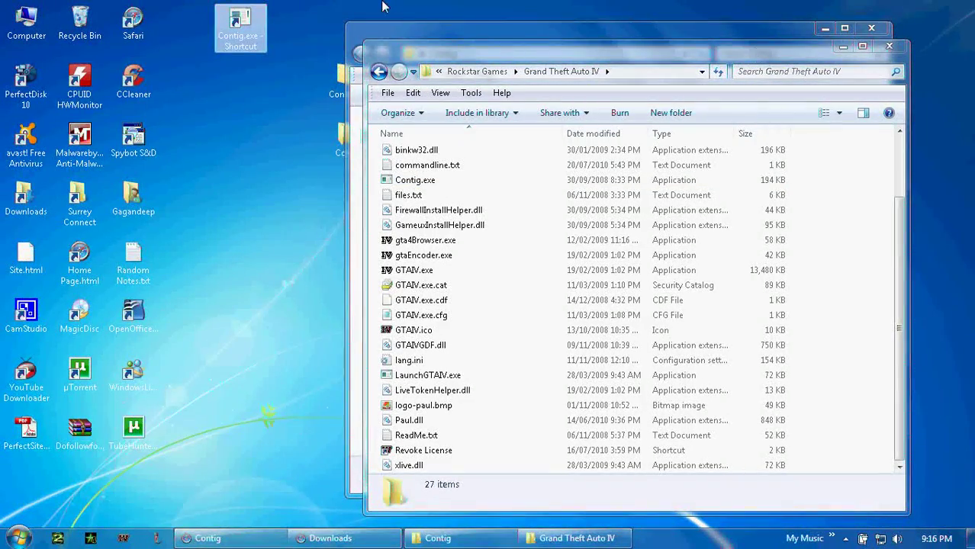
- Append -s to the desktop Contig shortcut's target and confirm
{"action": "right_click", "coordinate": [240, 22]}
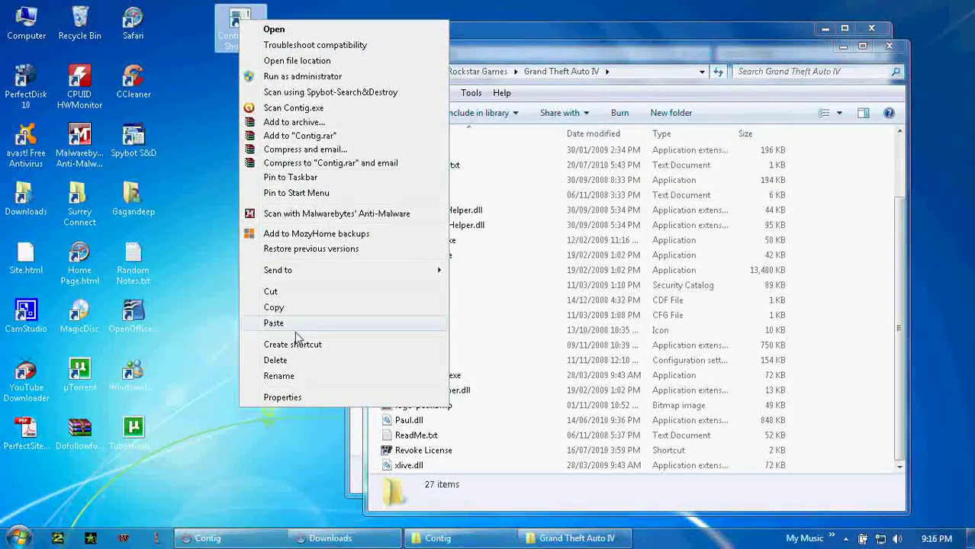
{"action": "left_click", "coordinate": [300, 400]}
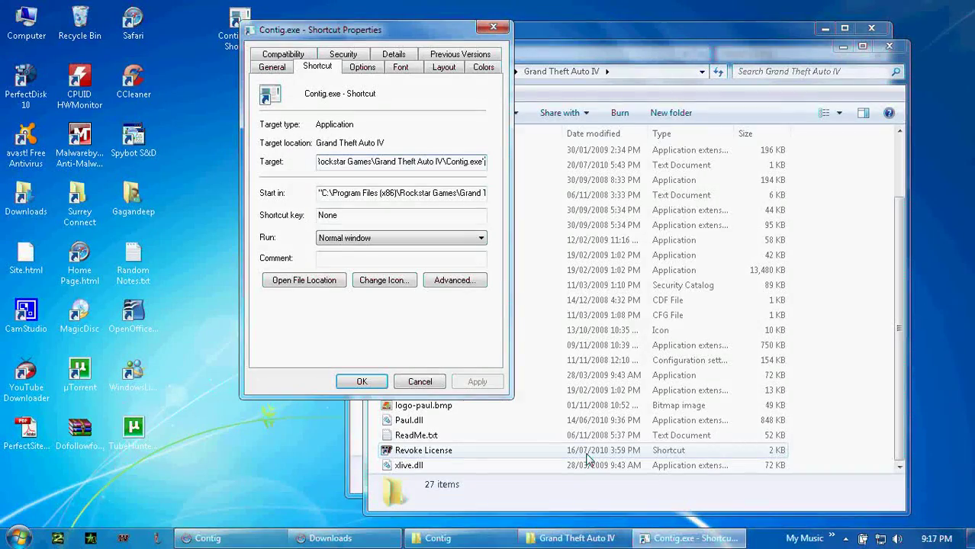
{"action": "type", "text": "-s"}
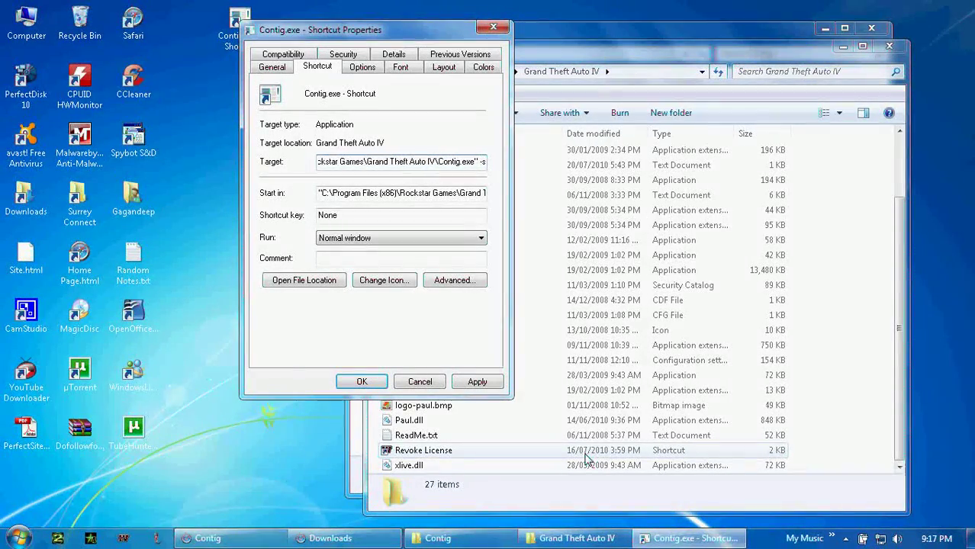
{"action": "left_click", "coordinate": [362, 381]}
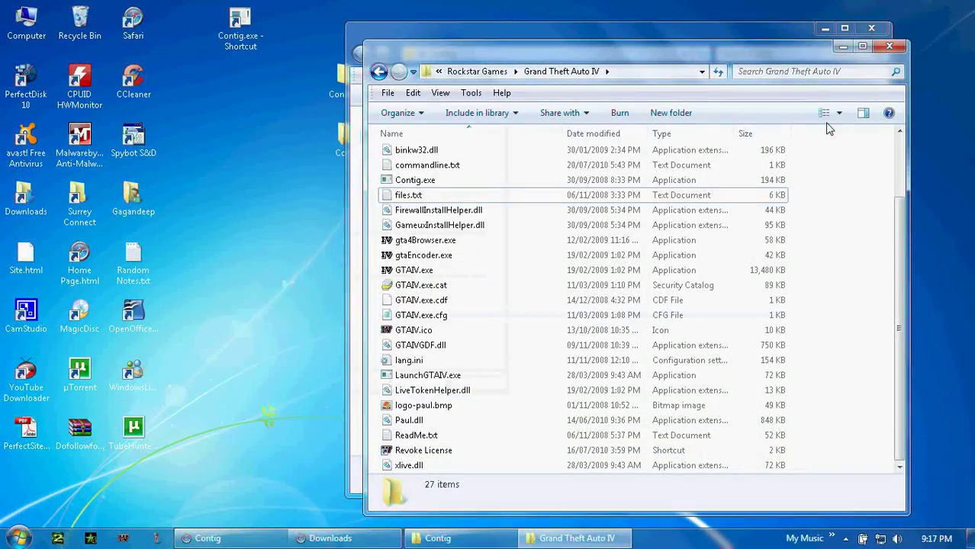
- Close both folder windows and launch Contig from the desktop shortcut
{"action": "left_click", "coordinate": [889, 46]}
{"action": "left_click", "coordinate": [872, 29]}
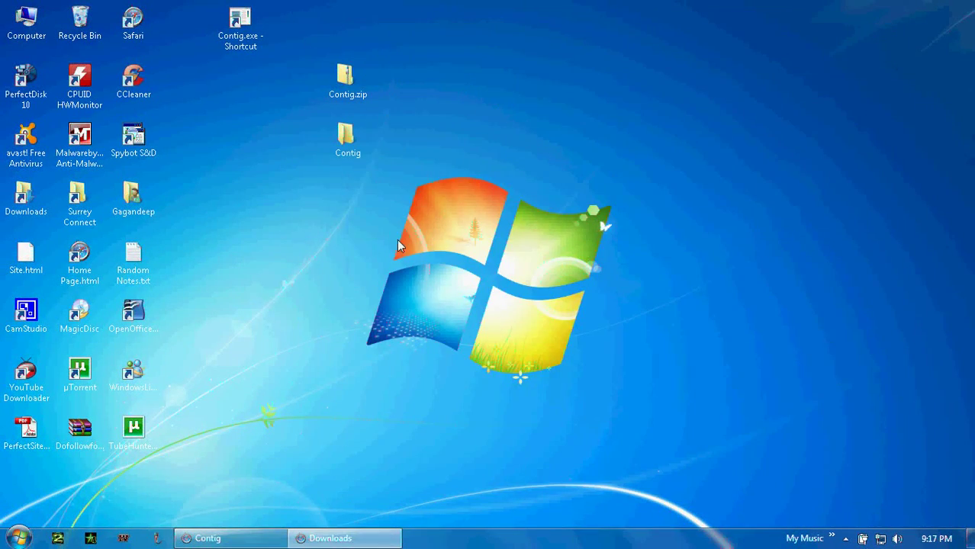
{"action": "double_click", "coordinate": [244, 31]}
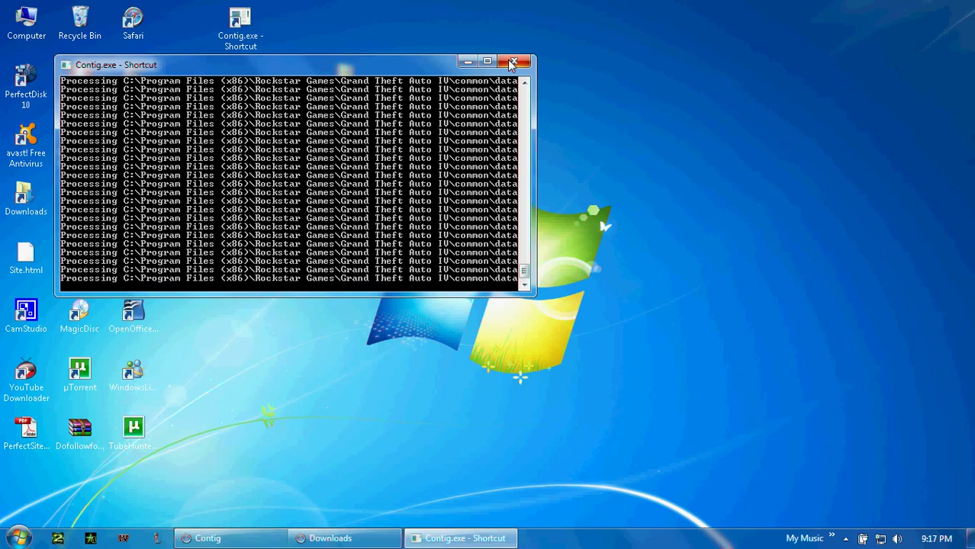
- Close the Contig console and Safari's Contig.zip downloads list
{"action": "left_click", "coordinate": [513, 63]}
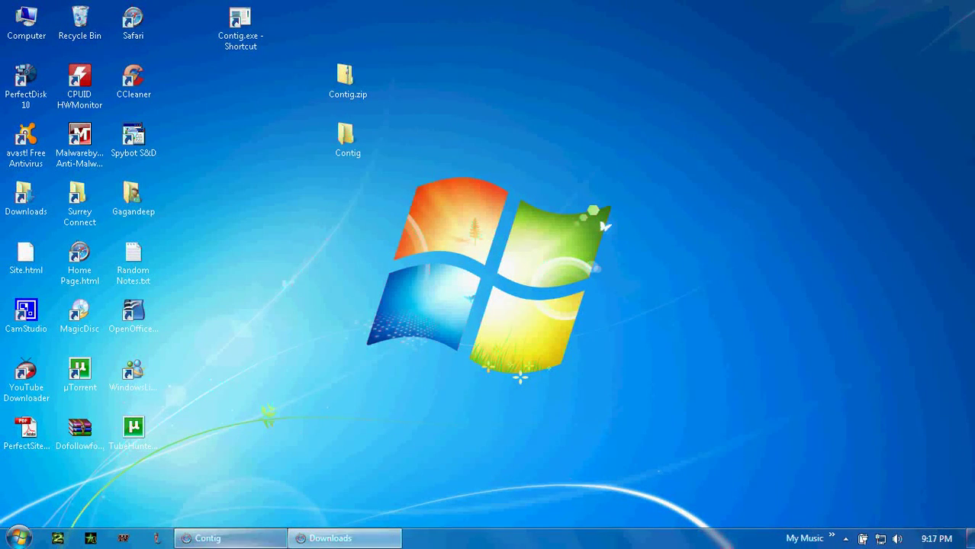
{"action": "left_click", "coordinate": [343, 539]}
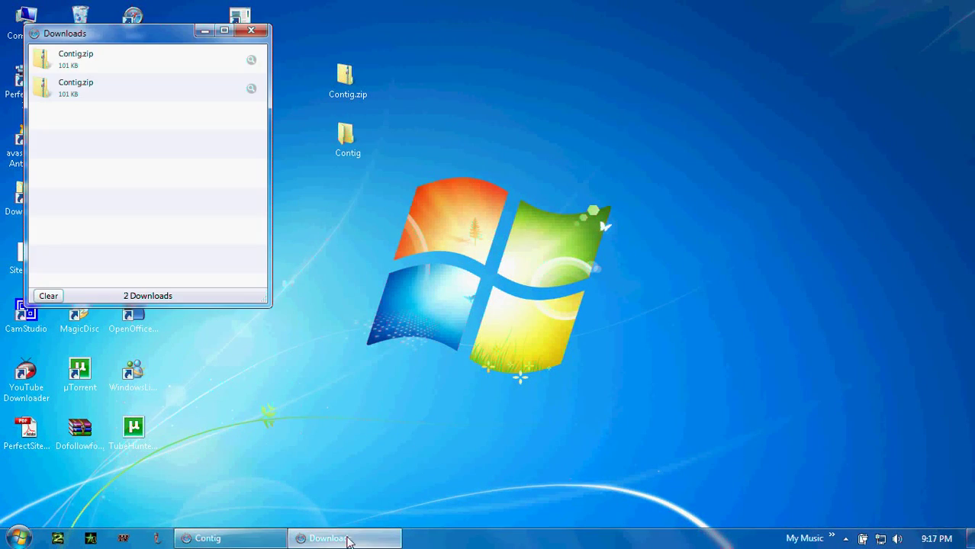
{"action": "left_click", "coordinate": [254, 31]}
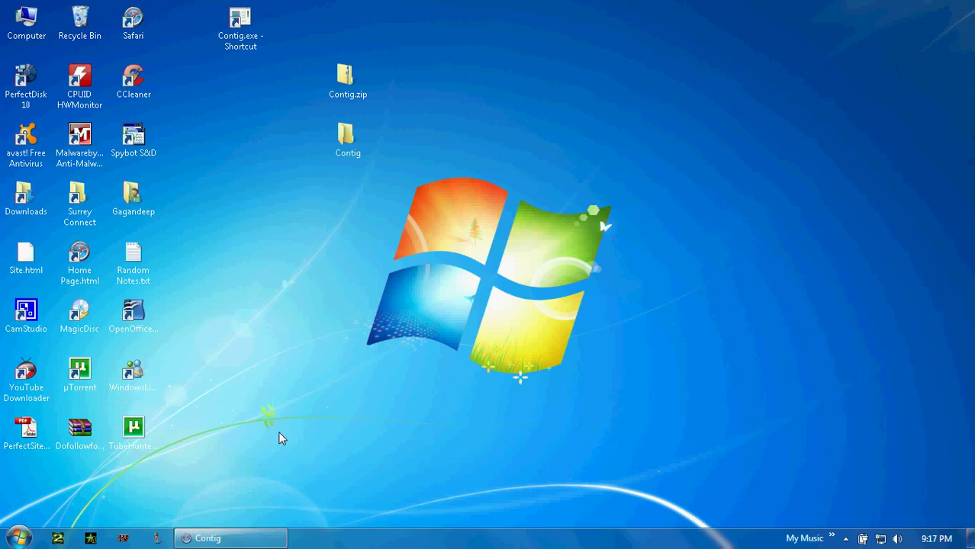
{"action": "mouse_move", "coordinate": [238, 540]}
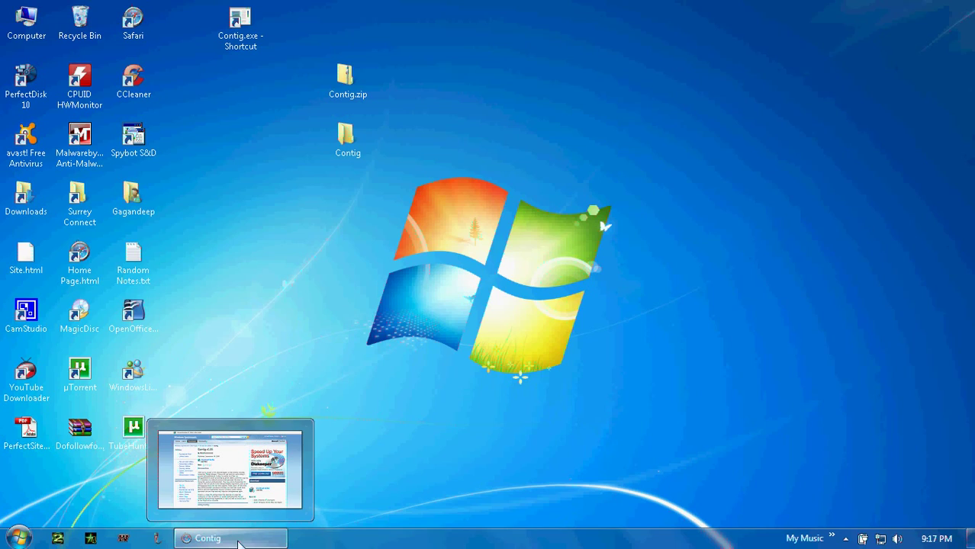